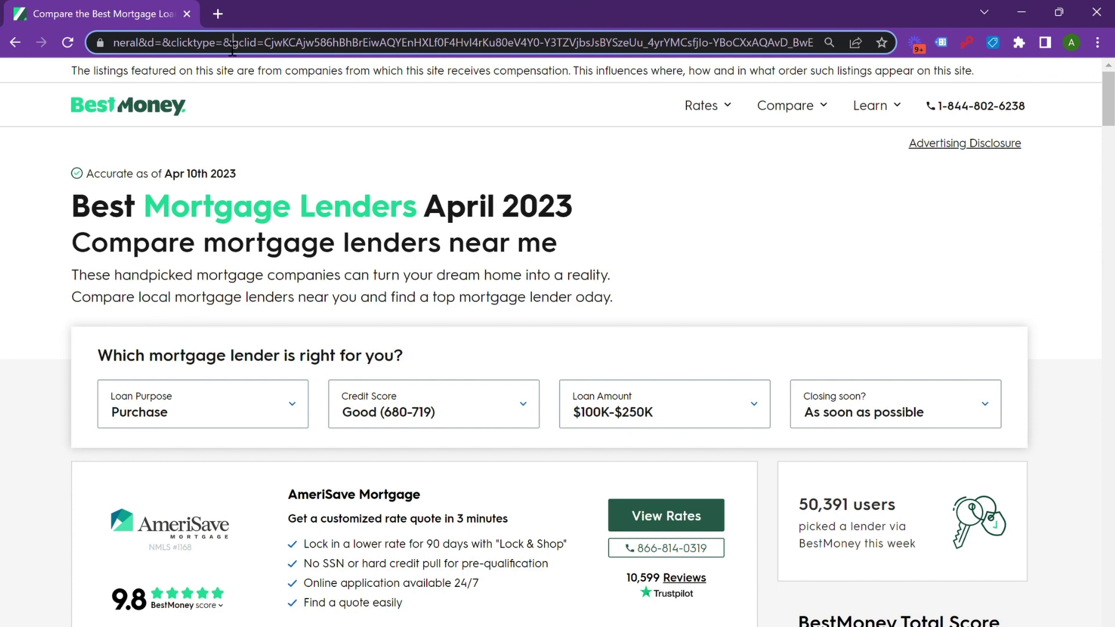
Highlight the gclid parameter and its value at the end of the BestMoney page's URL.
drag(224, 46, 821, 48)
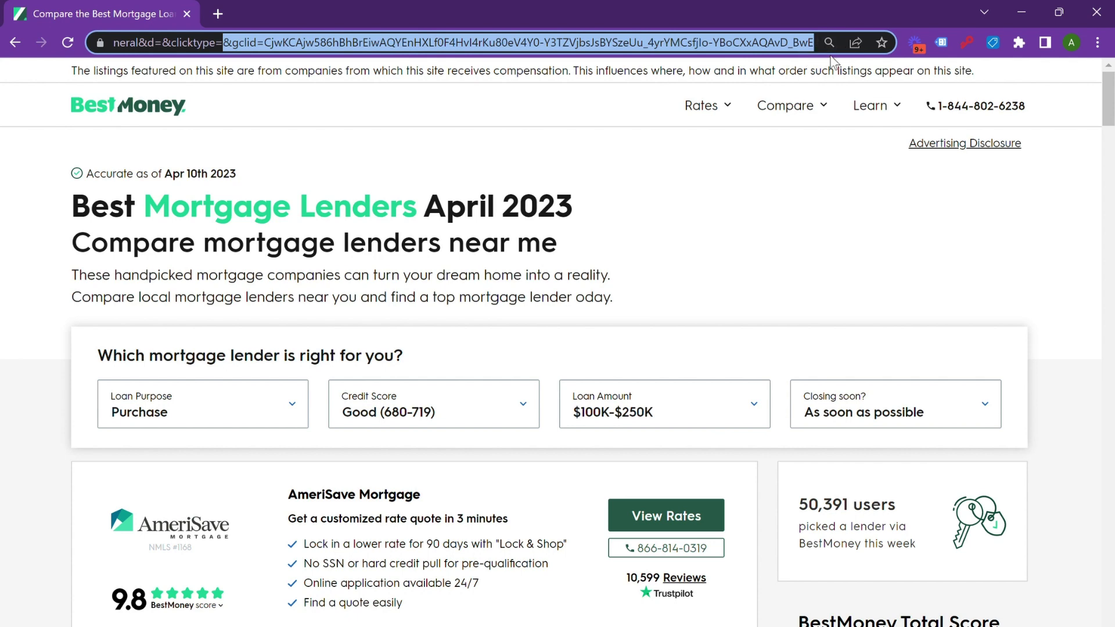
key(Left)
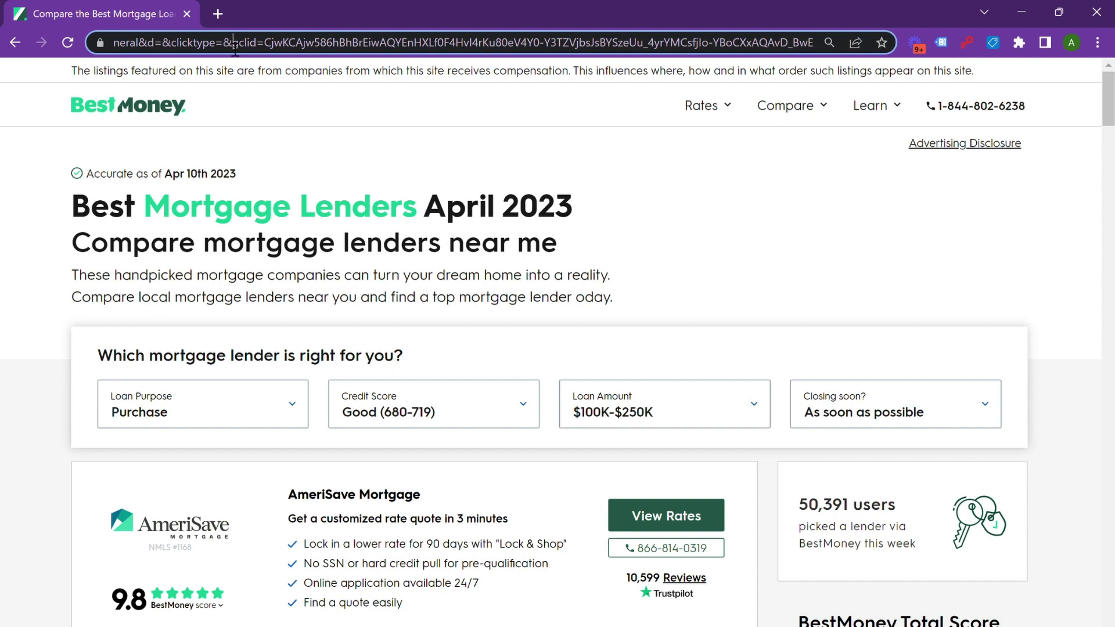
drag(223, 47, 841, 53)
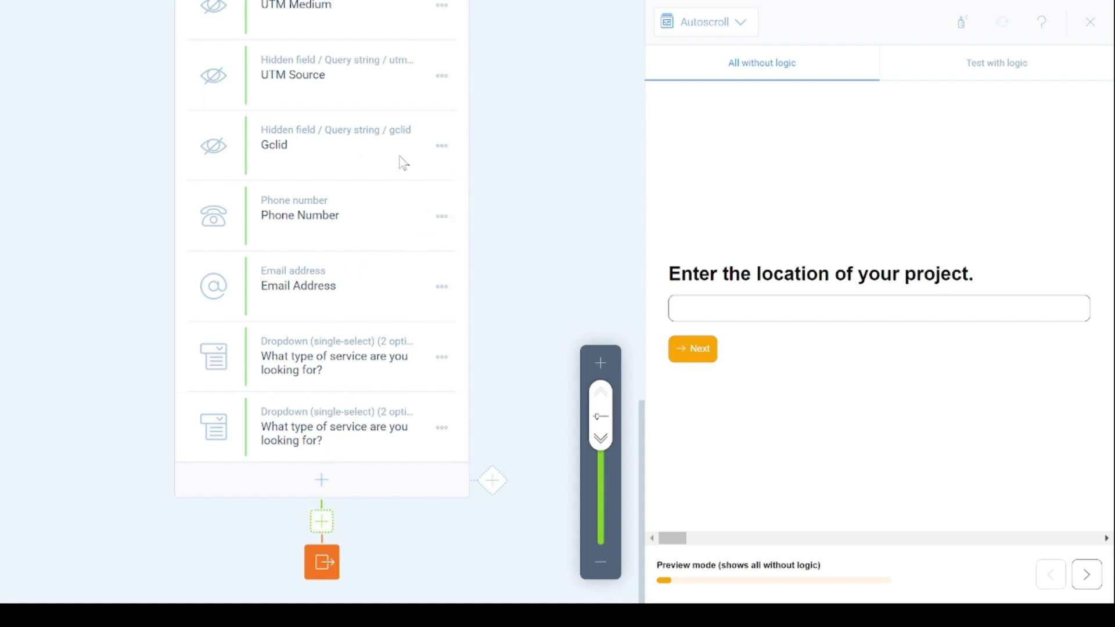
Switch to the form builder and add a Hidden field item after the last service dropdown.
click(319, 483)
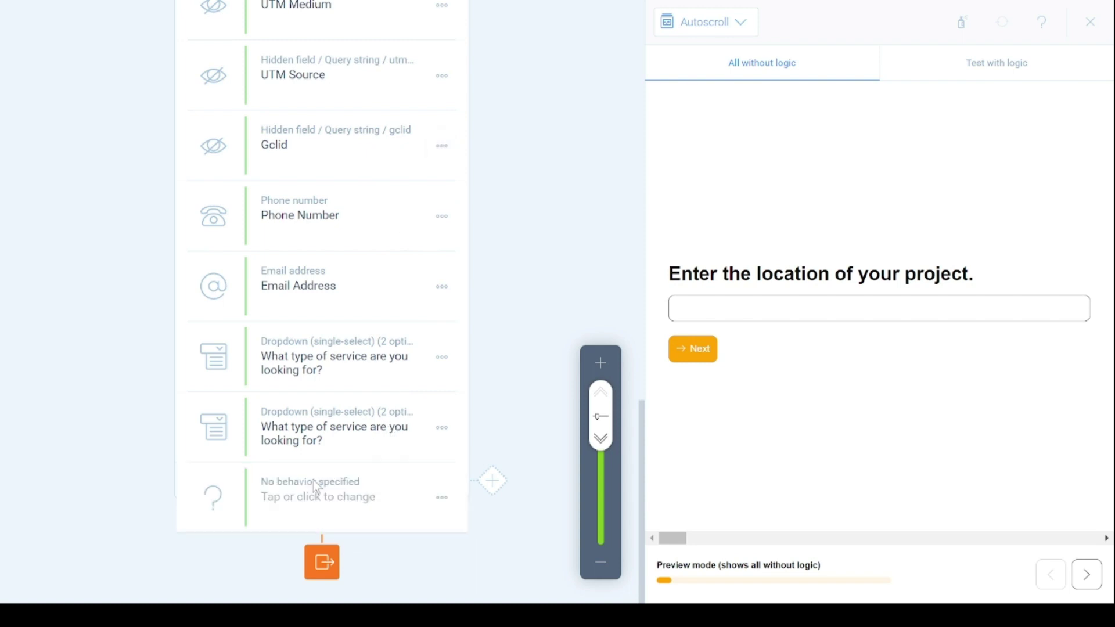
click(440, 501)
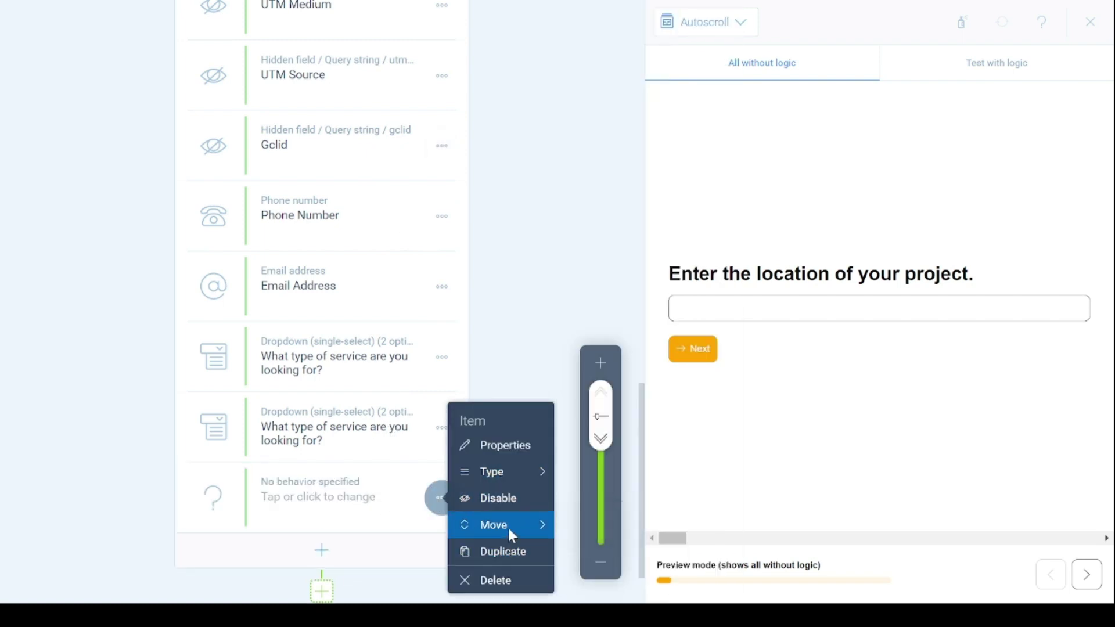
click(504, 438)
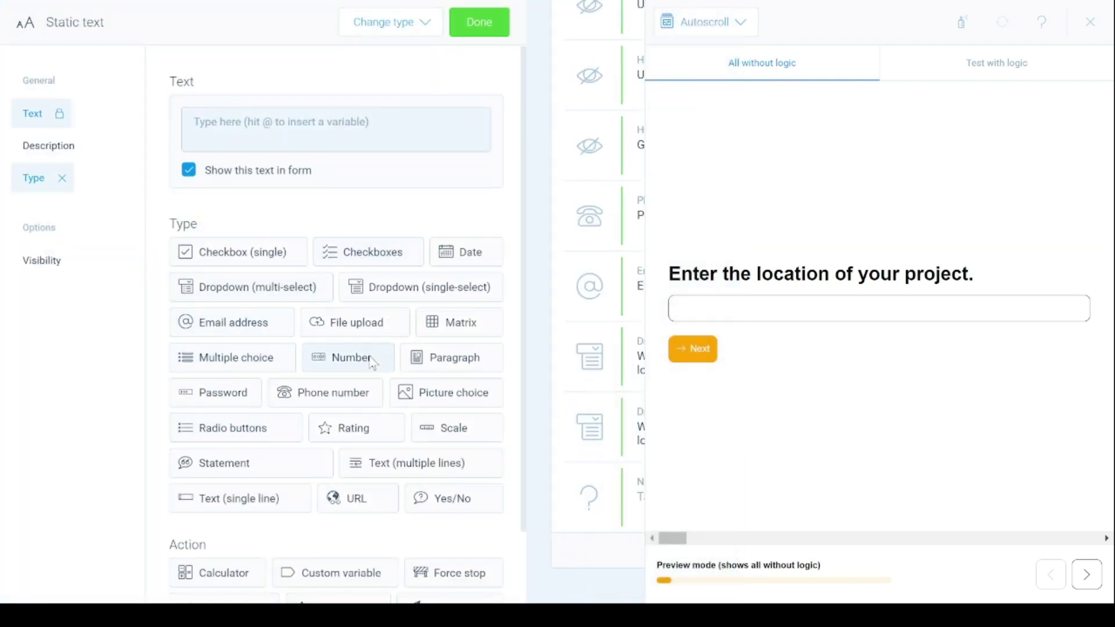
scroll(372, 363, down, 3)
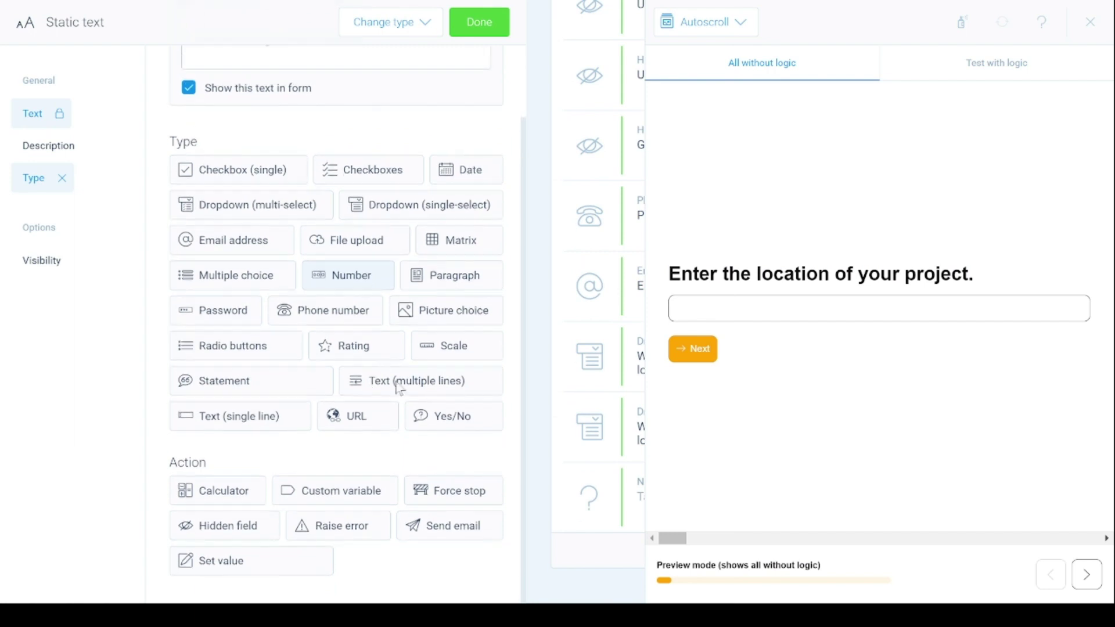
click(231, 535)
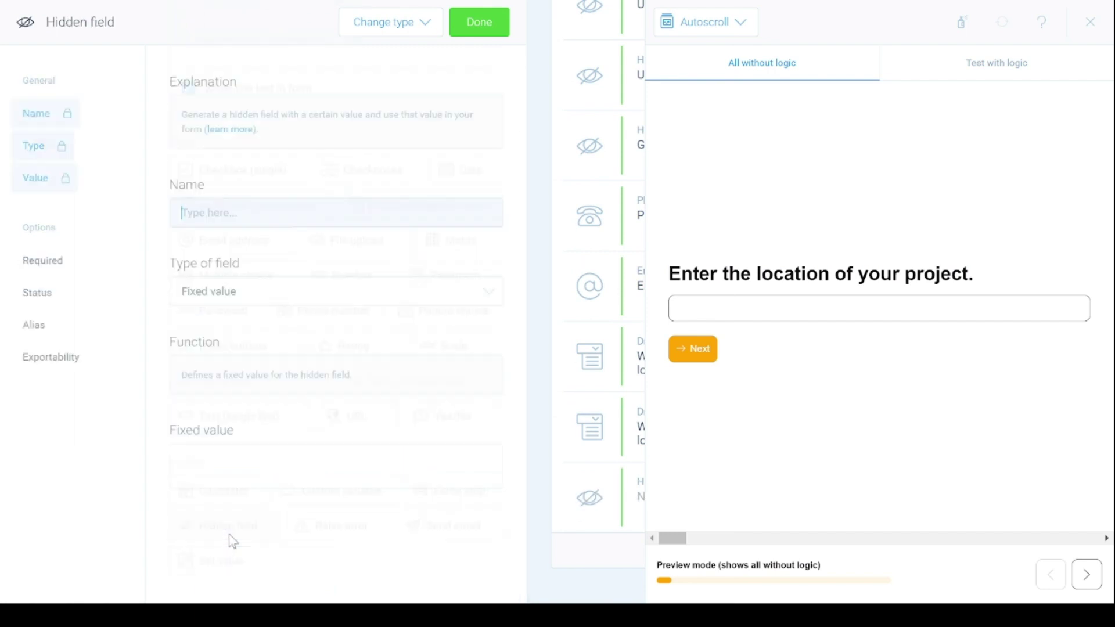
Name the hidden field gclid, make it a Query string field reading the gclid parameter, and finish editing.
text(gclid)
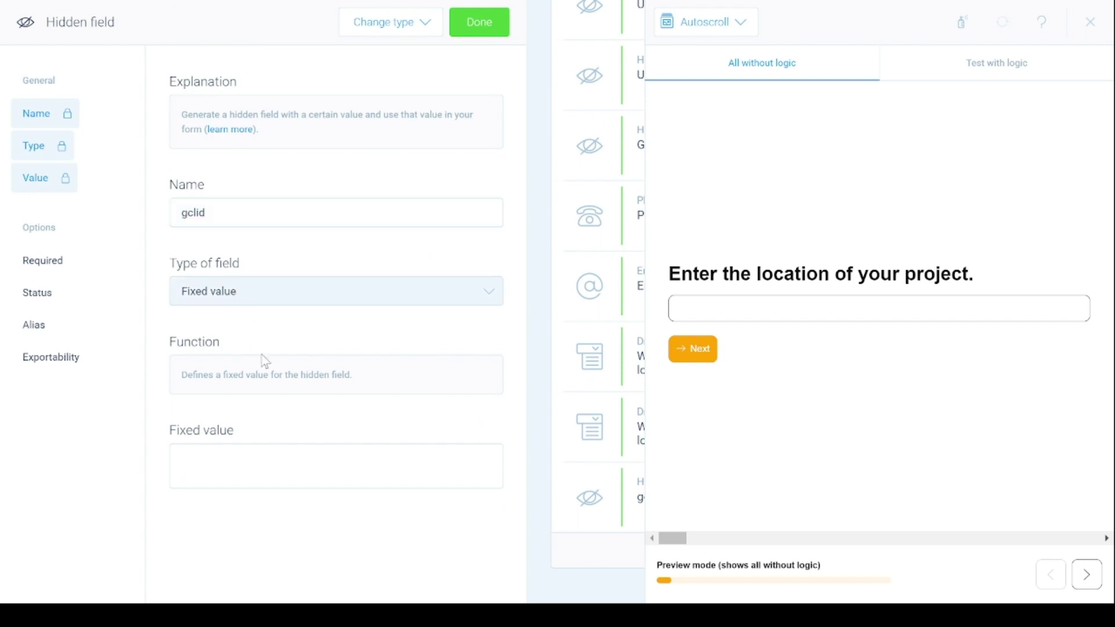
click(250, 413)
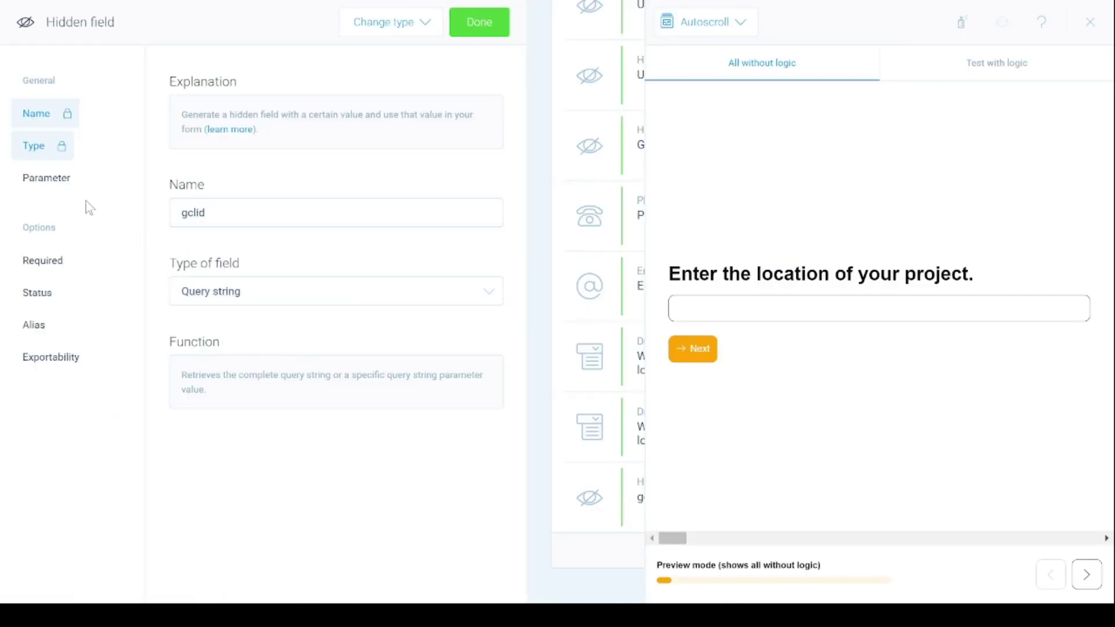
click(65, 184)
click(217, 465)
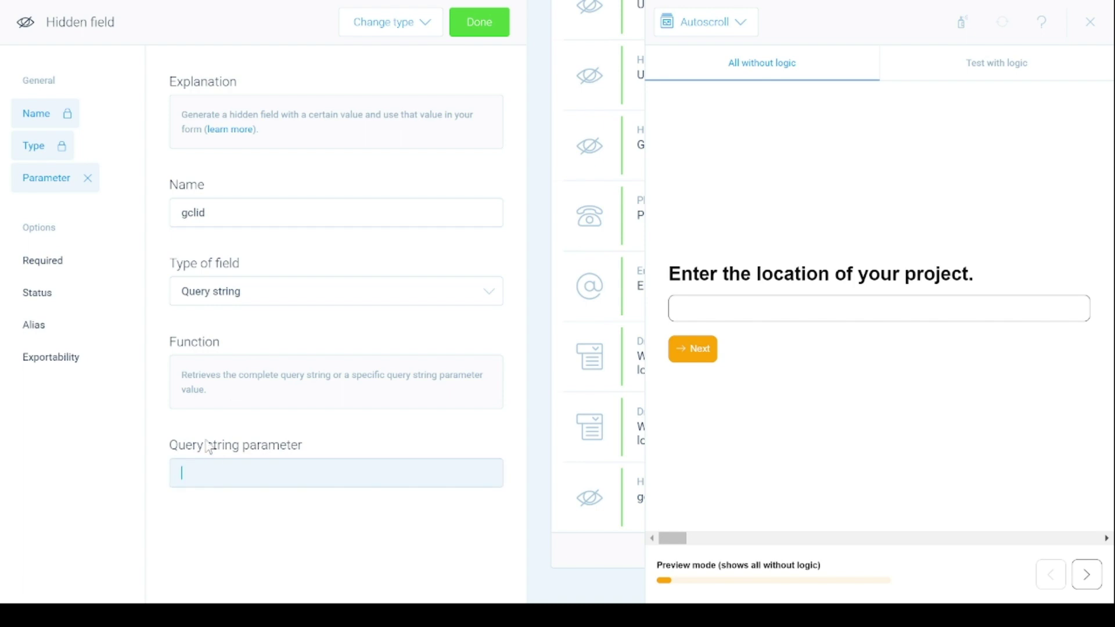
text(glclid)
click(480, 23)
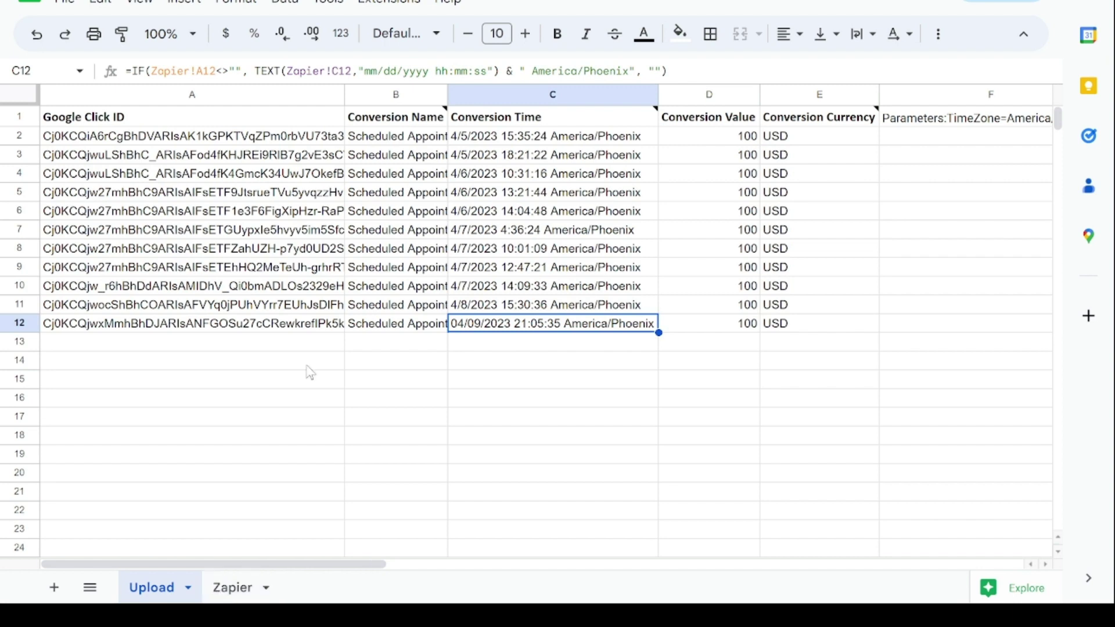
In the Google Sheets conversion file, inspect the conversion time in C9 of the Zapier sheet and return to the Upload sheet.
click(224, 593)
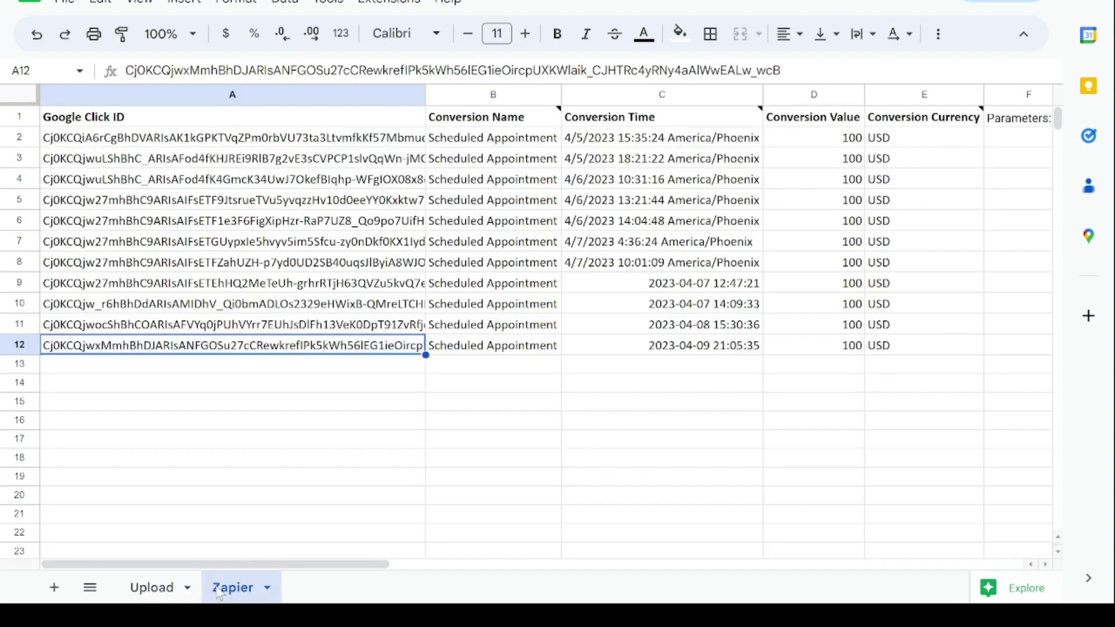
click(648, 289)
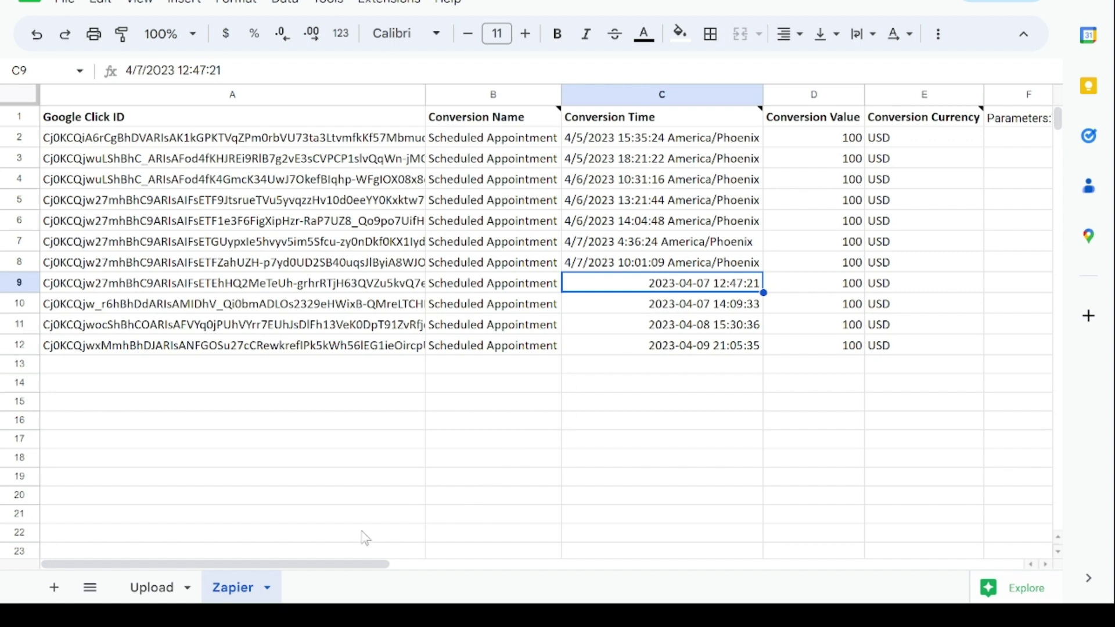
click(149, 588)
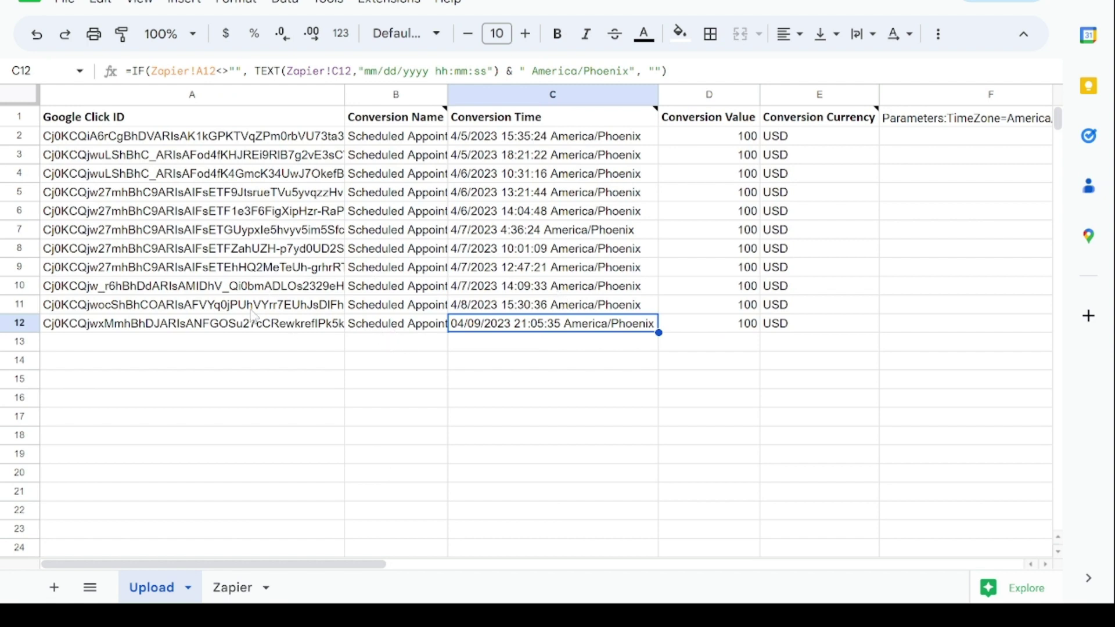
Examine the formulas in rows 12 and 13 of the Upload sheet that pull data from the Zapier sheet.
click(233, 328)
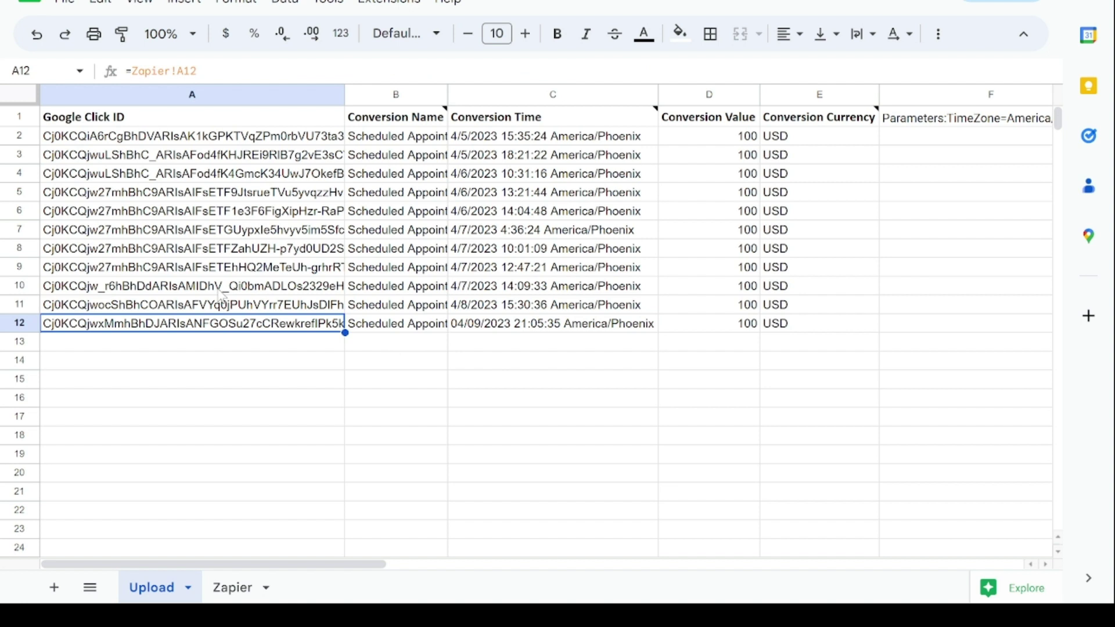
key(Down)
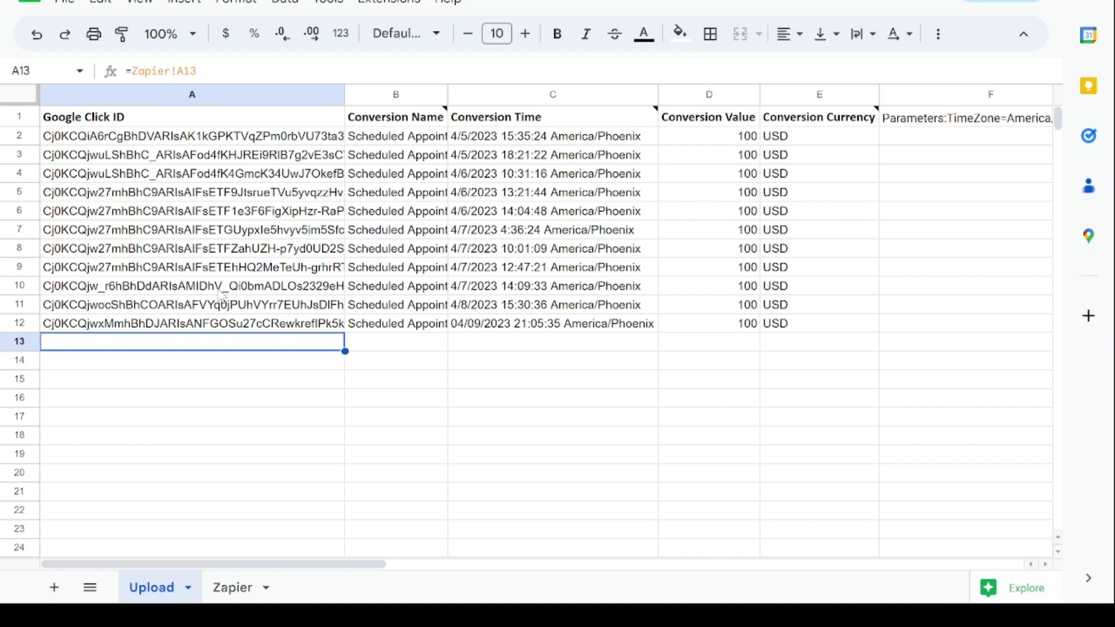
key(Right)
key(Up)
key(Down)
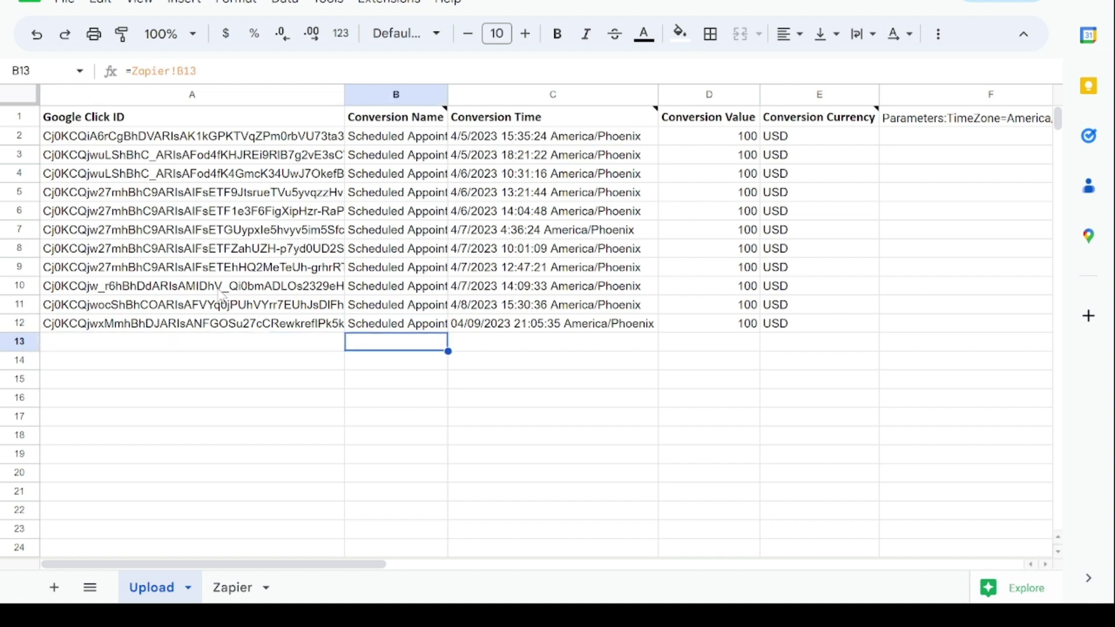
key(Right)
key(Right)
key(Right)
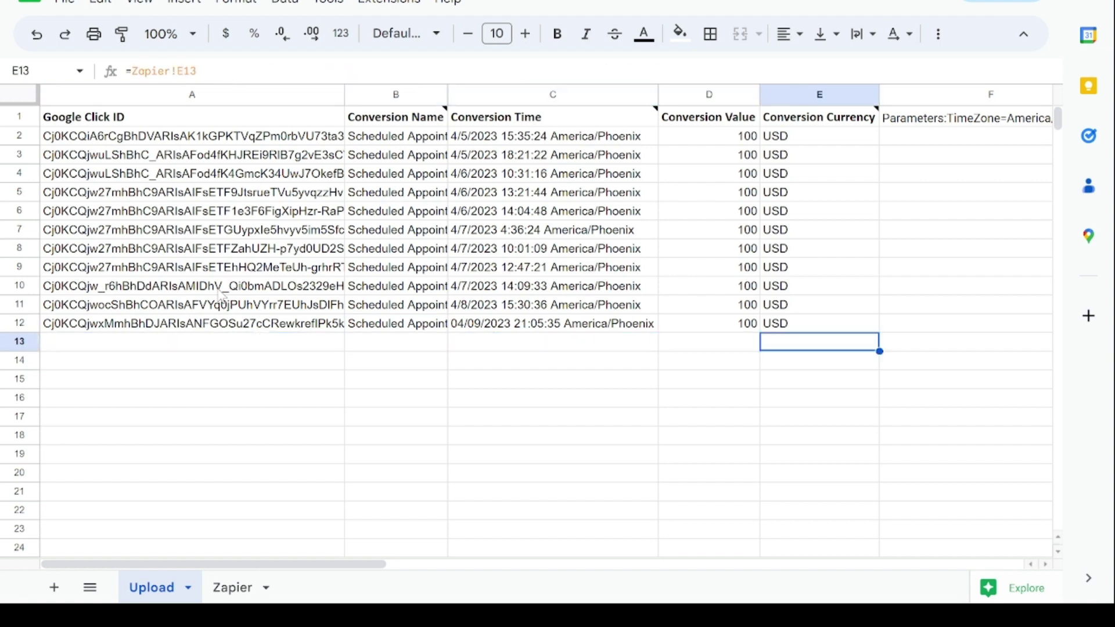
Examine the Conversion Time formula in C12 and the empty row at C16 of the Upload sheet.
key(Left)
key(Left)
key(Up)
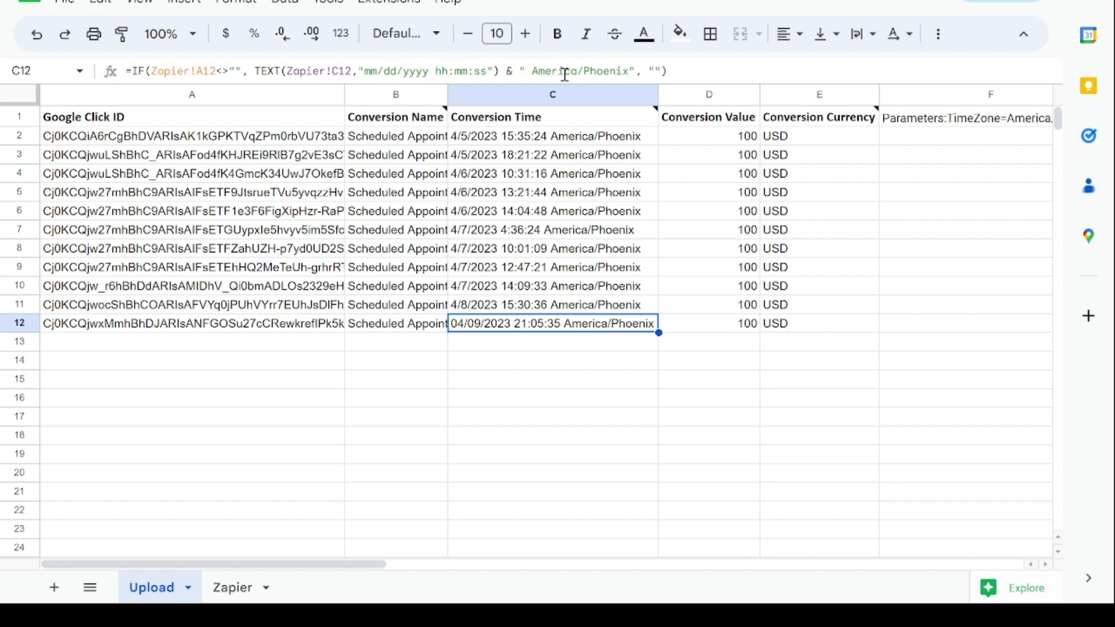
click(564, 398)
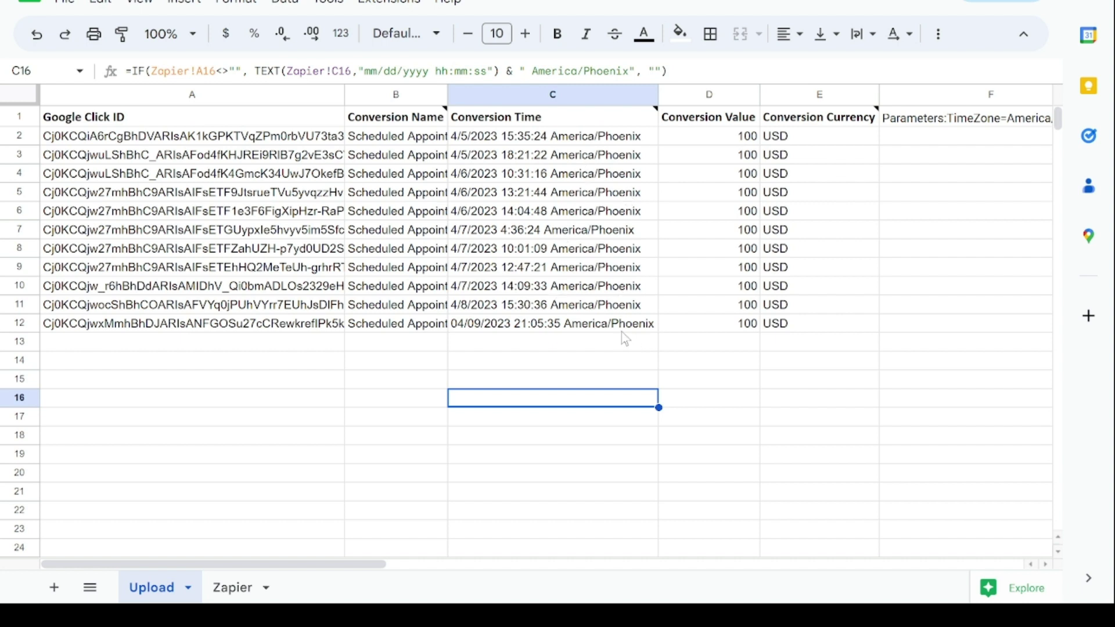
click(613, 320)
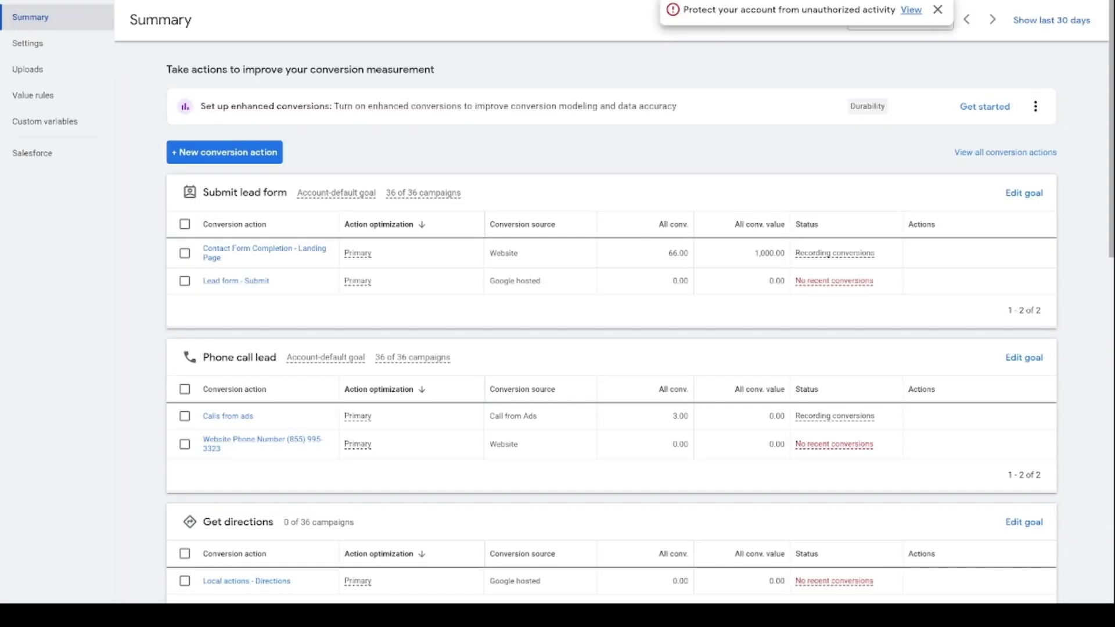
In Google Ads, review the settings of the Scheduled Appointment conversion action under Qualified lead, and return to the conversion summary.
scroll(142, 280, down, 12)
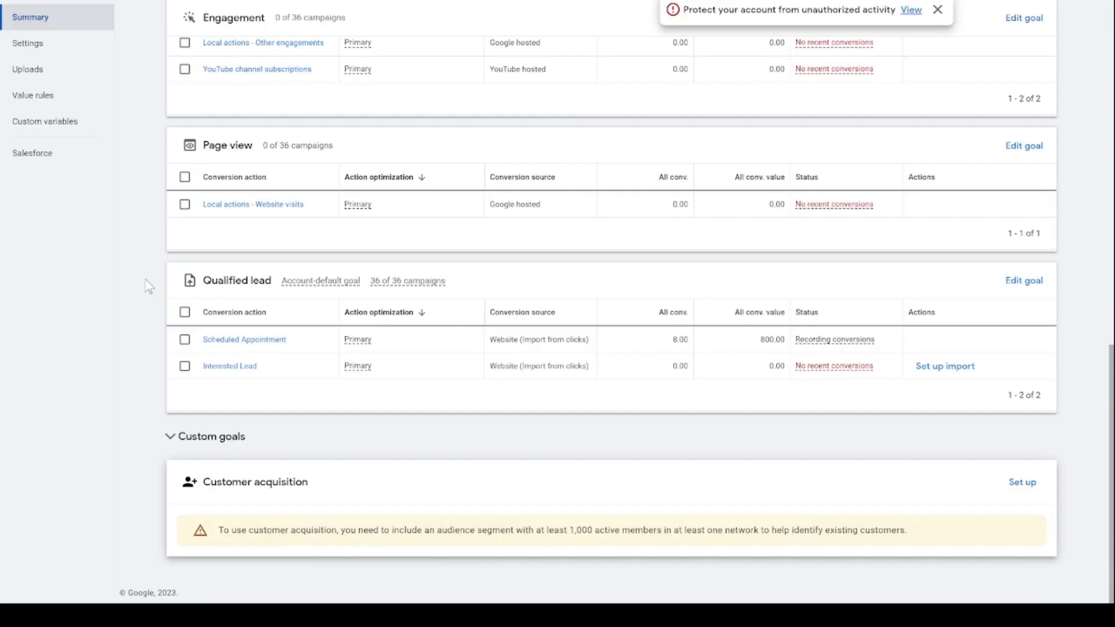
mouse_move(226, 317)
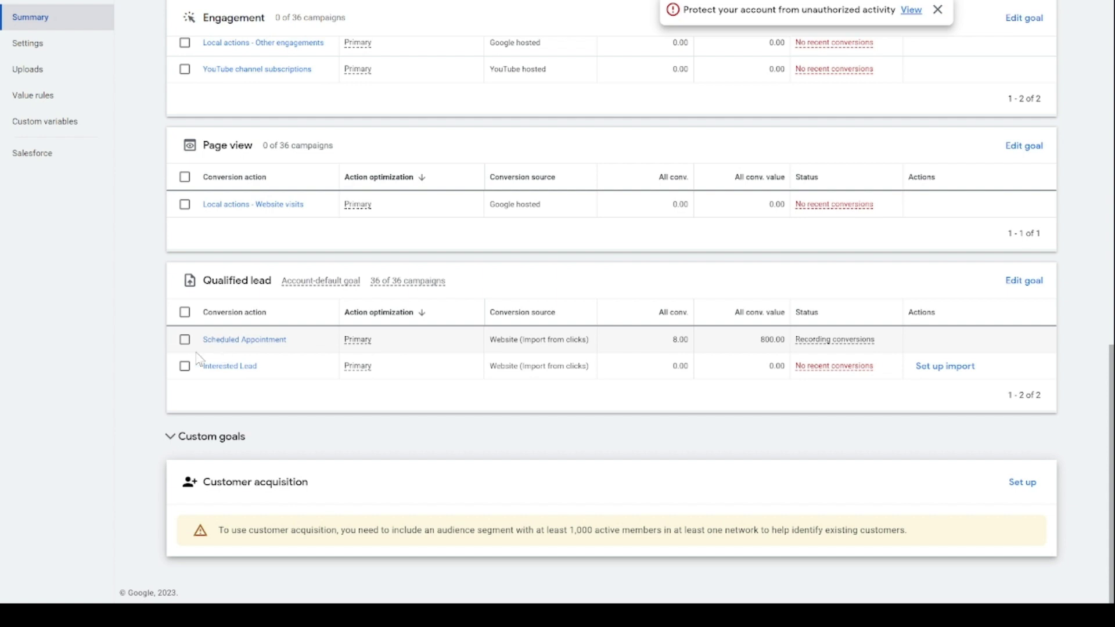
click(265, 343)
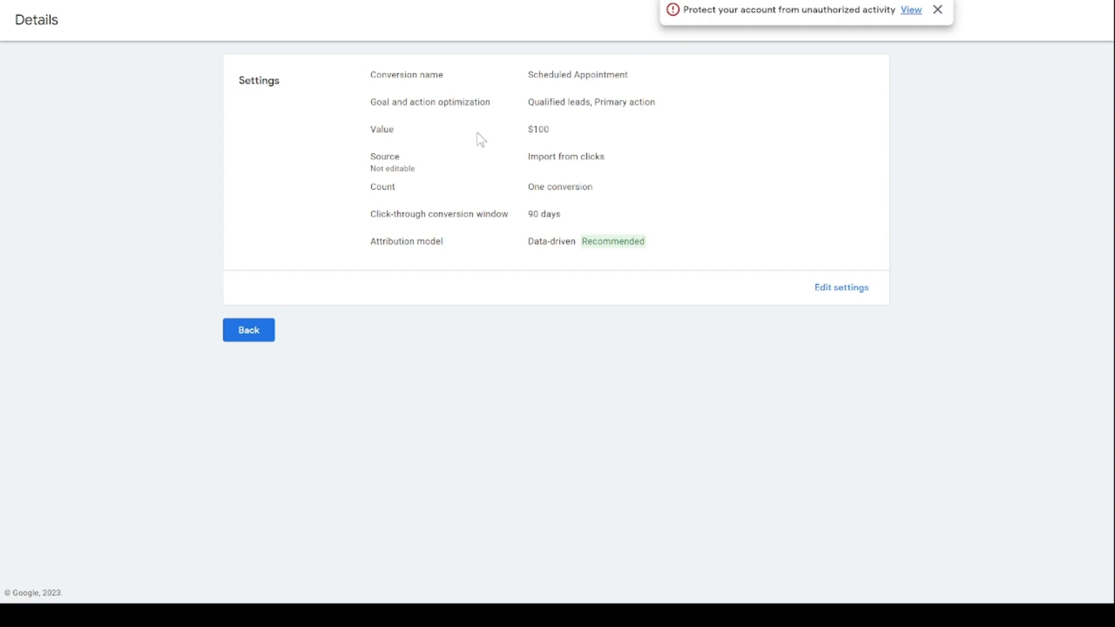
click(241, 332)
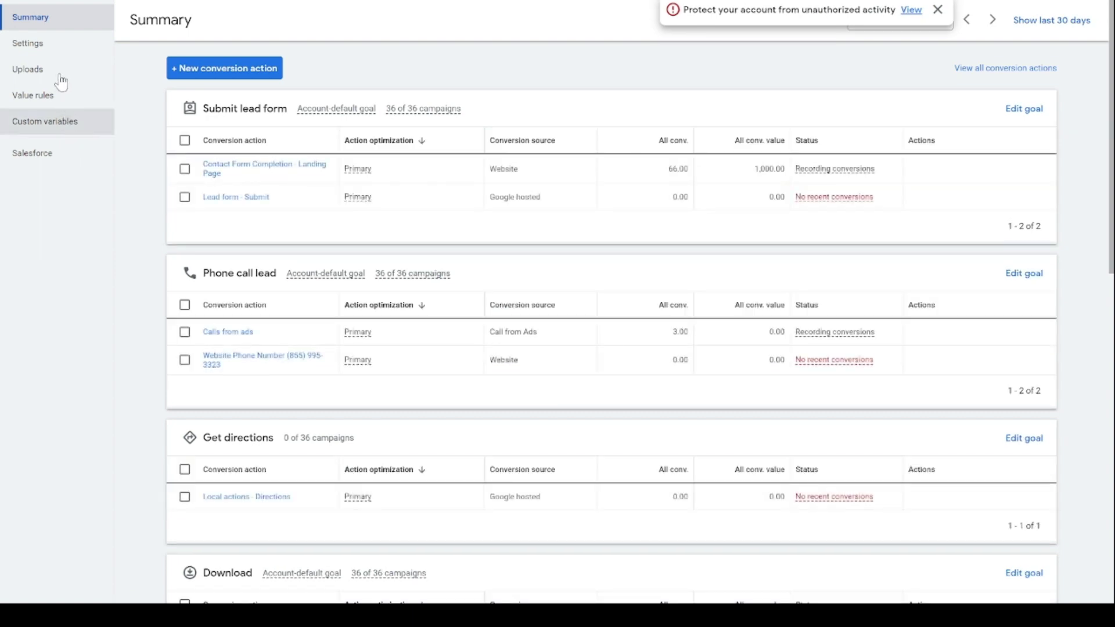
Review the offline conversion upload history and open the upload schedules.
click(29, 73)
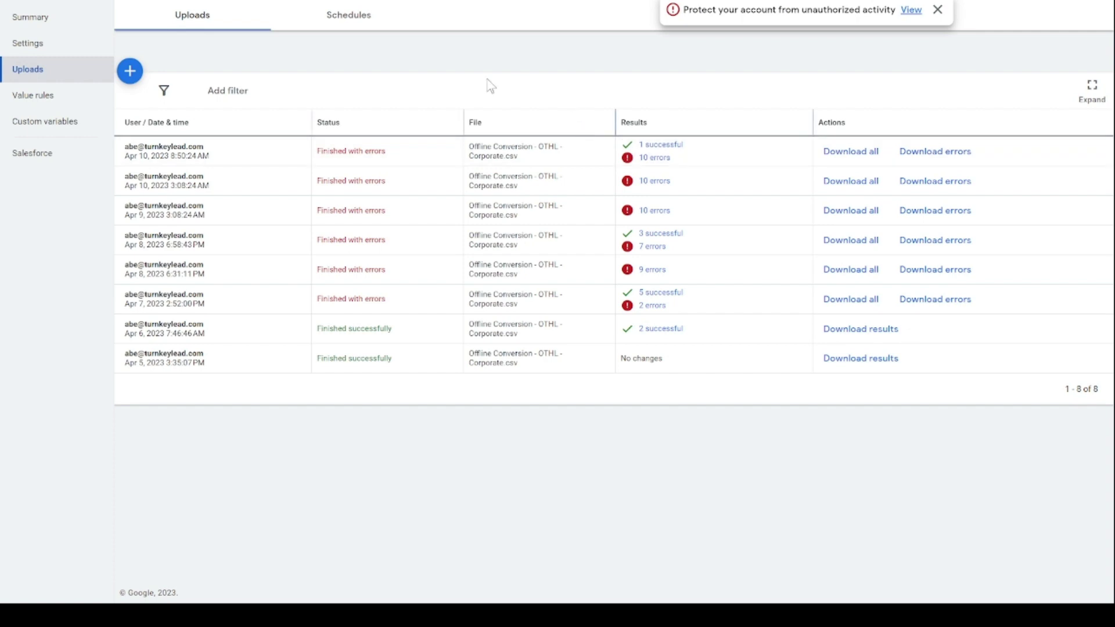
click(360, 26)
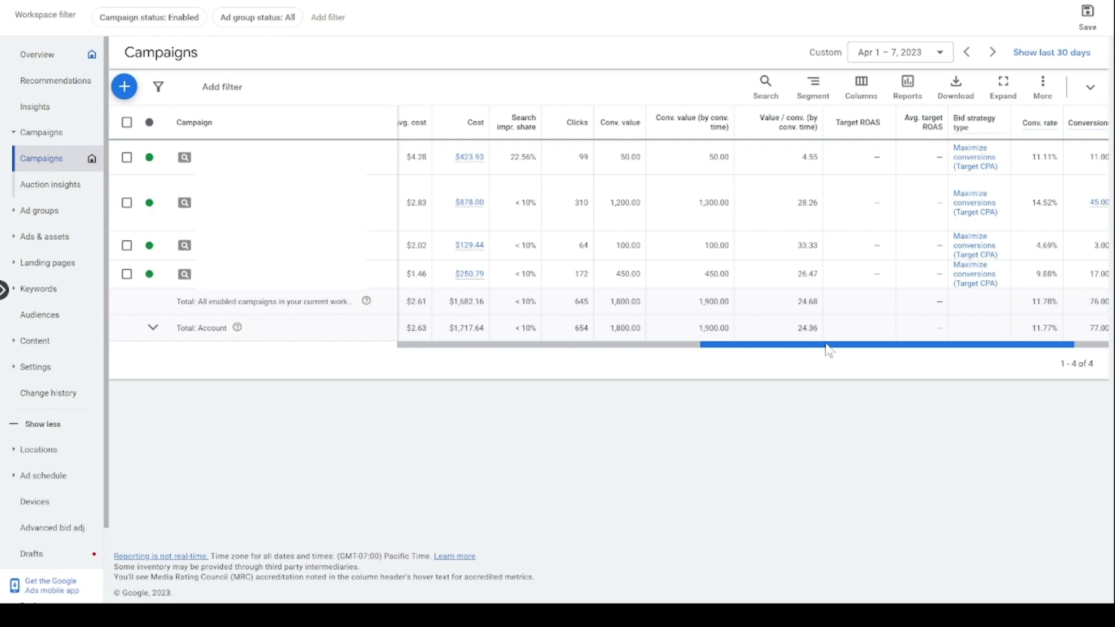
Examine the conversion value columns in the Campaigns table, including the explanation of Conv. value (by conv. time).
drag(866, 345, 889, 344)
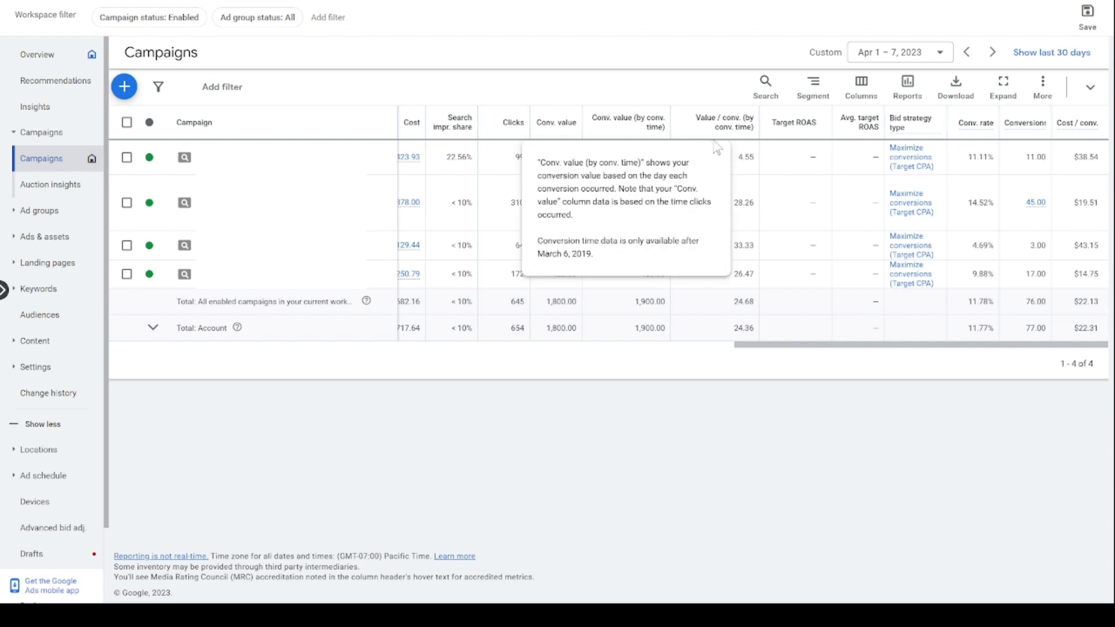
mouse_move(713, 134)
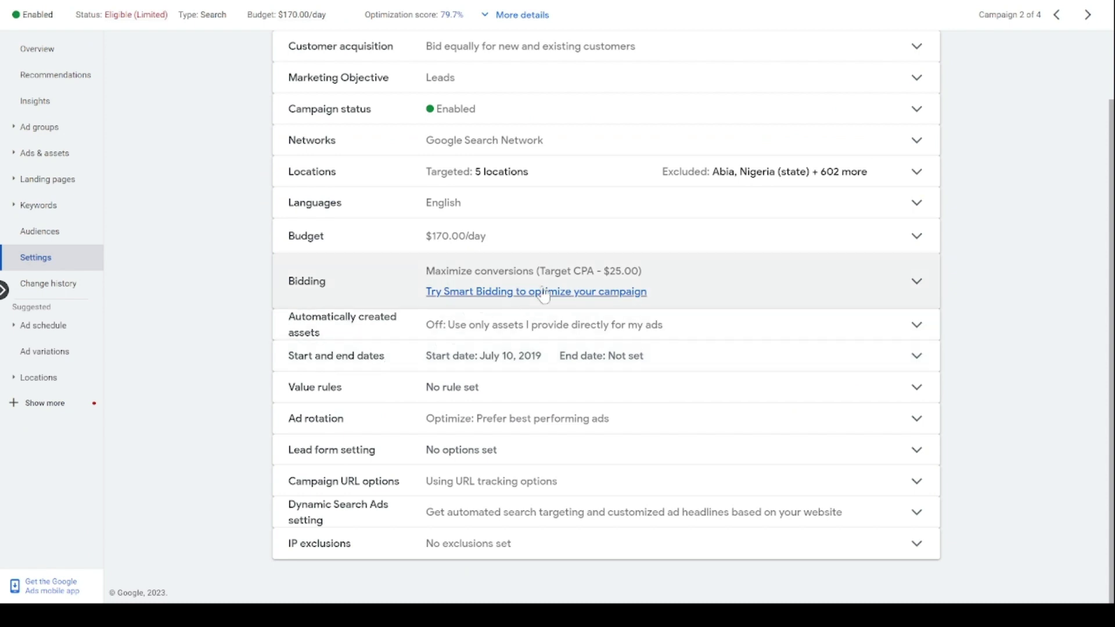
In the campaign's bidding settings, select a bid strategy directly and choose Maximize conversion value.
click(724, 283)
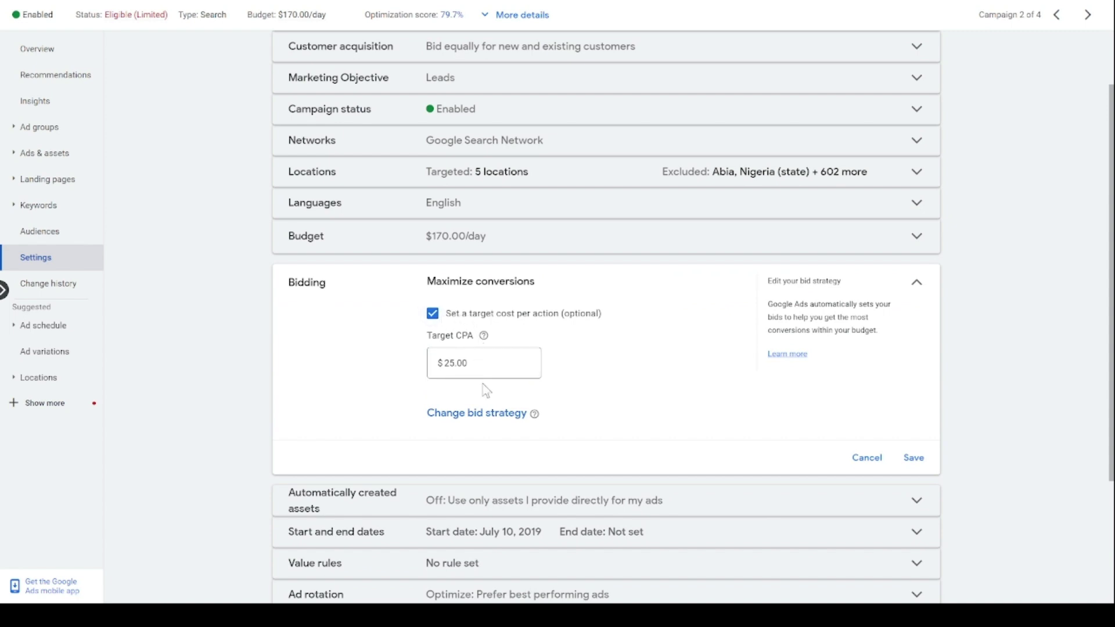
click(482, 414)
scroll(496, 417, down, 4)
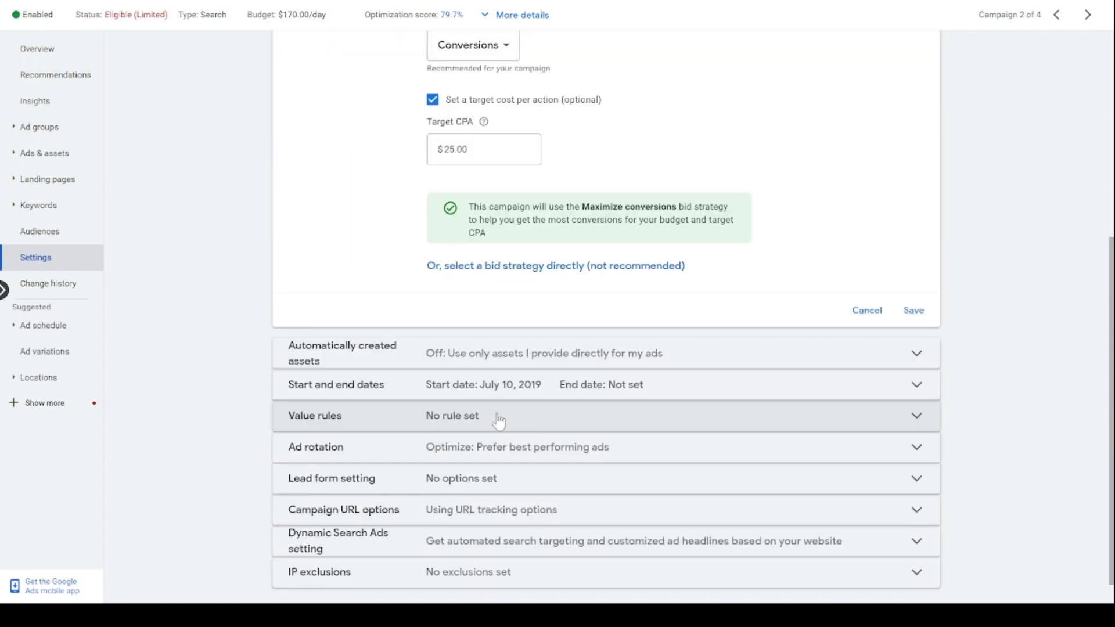
click(548, 268)
scroll(543, 256, up, 5)
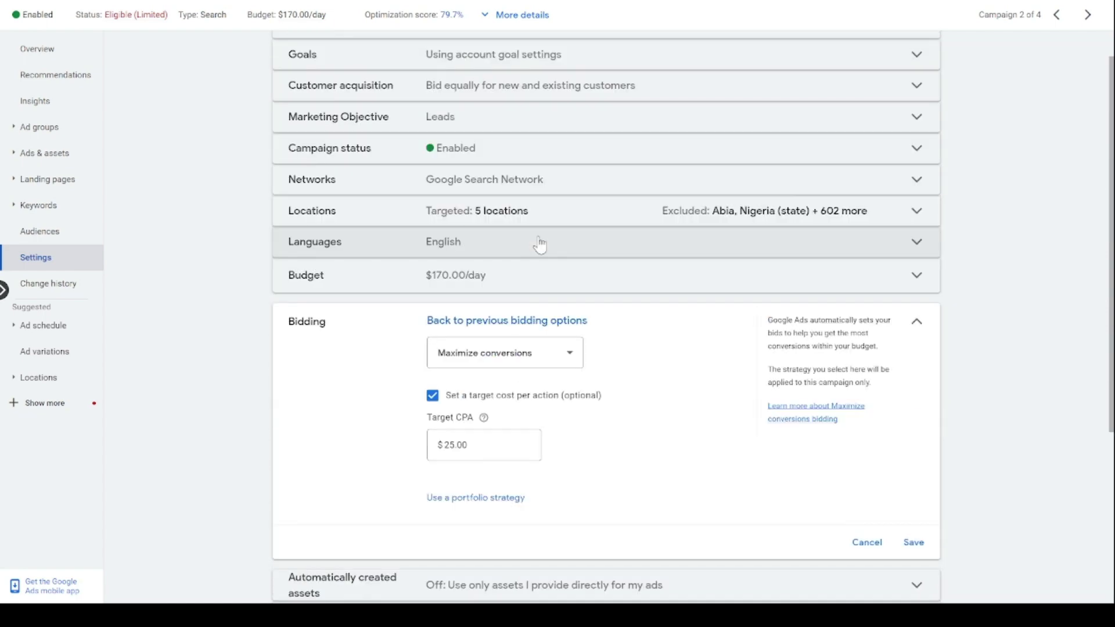
click(517, 352)
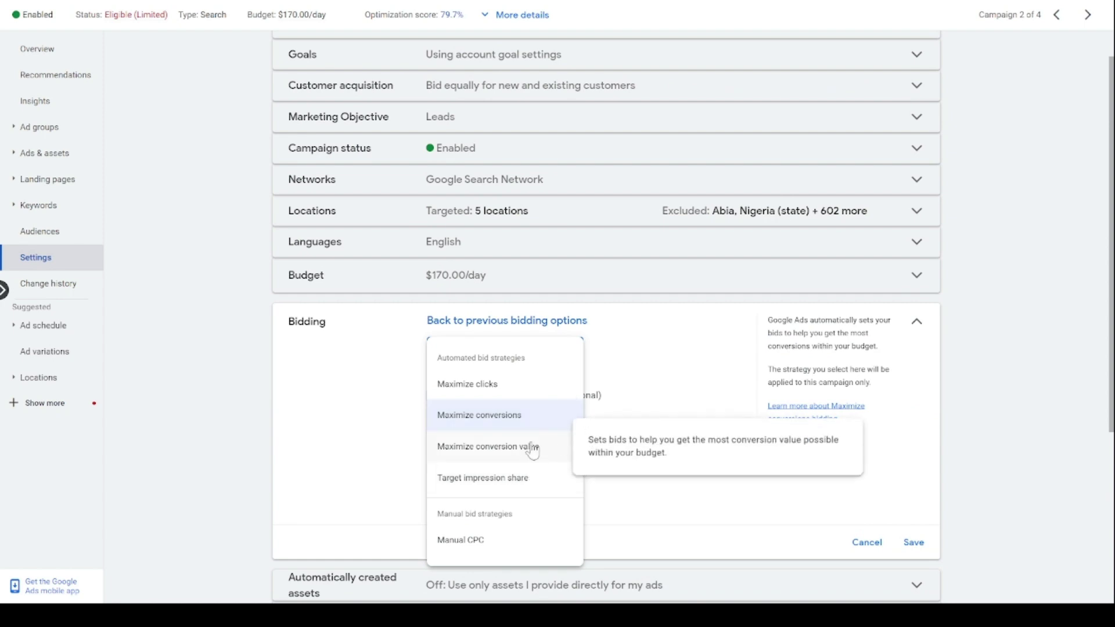
click(507, 449)
Enable the optional target return on ad spend with the recommended target ROAS of 42%.
scroll(610, 397, down, 2)
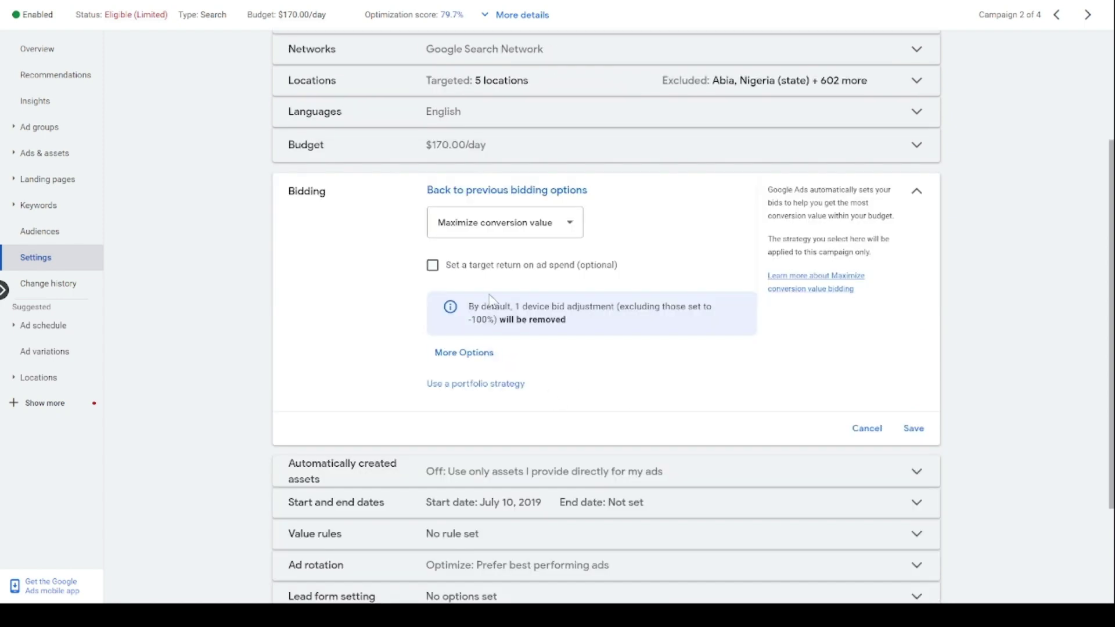
click(433, 266)
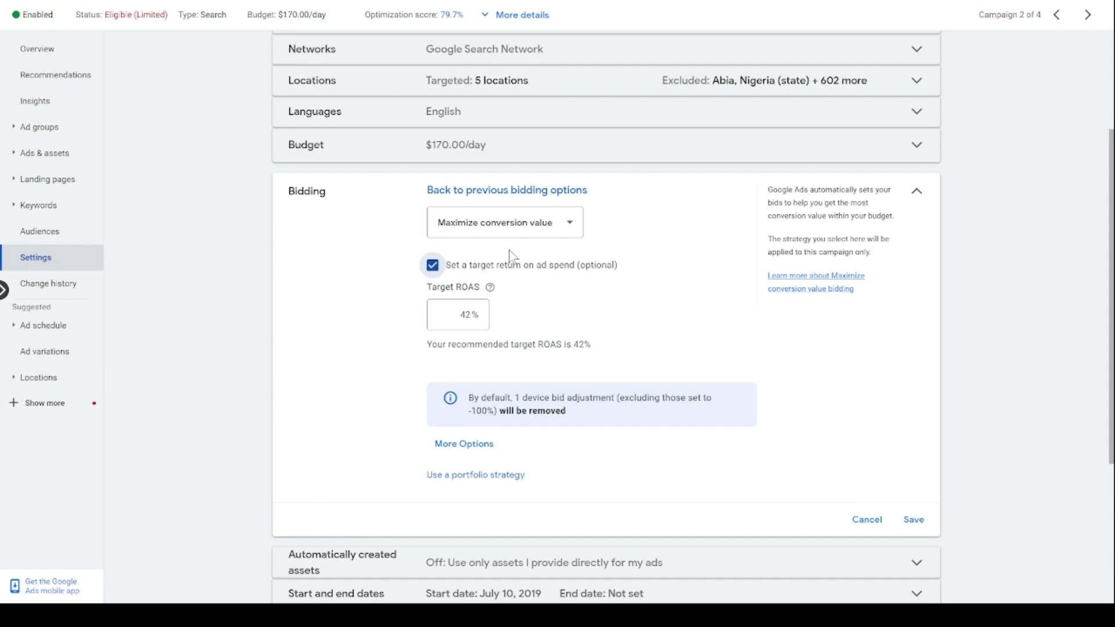
scroll(509, 256, down, 2)
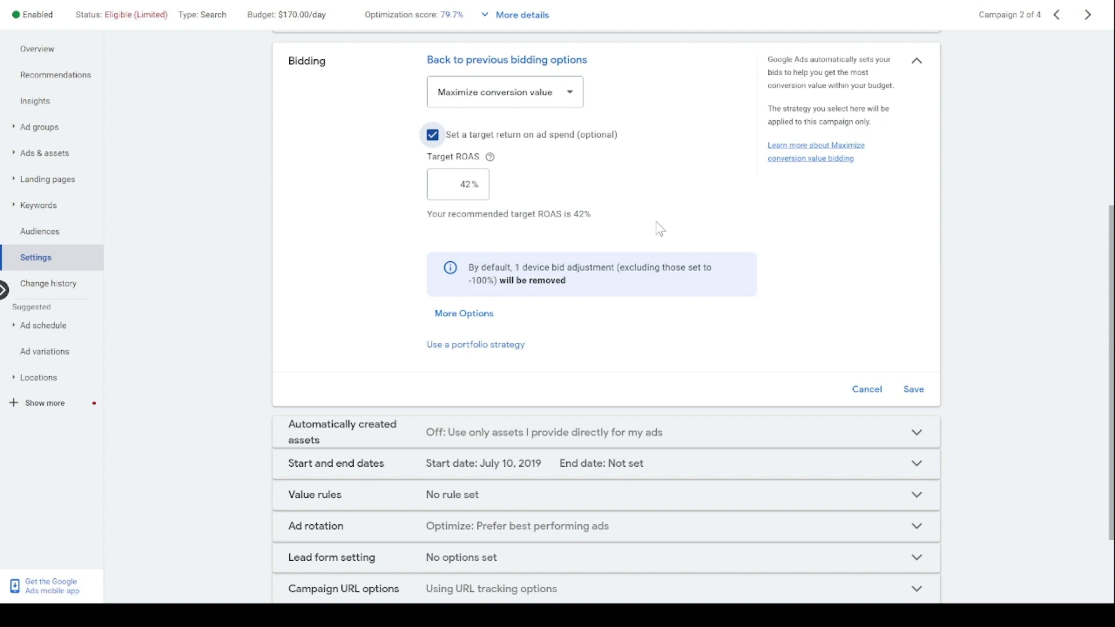
scroll(659, 229, up, 2)
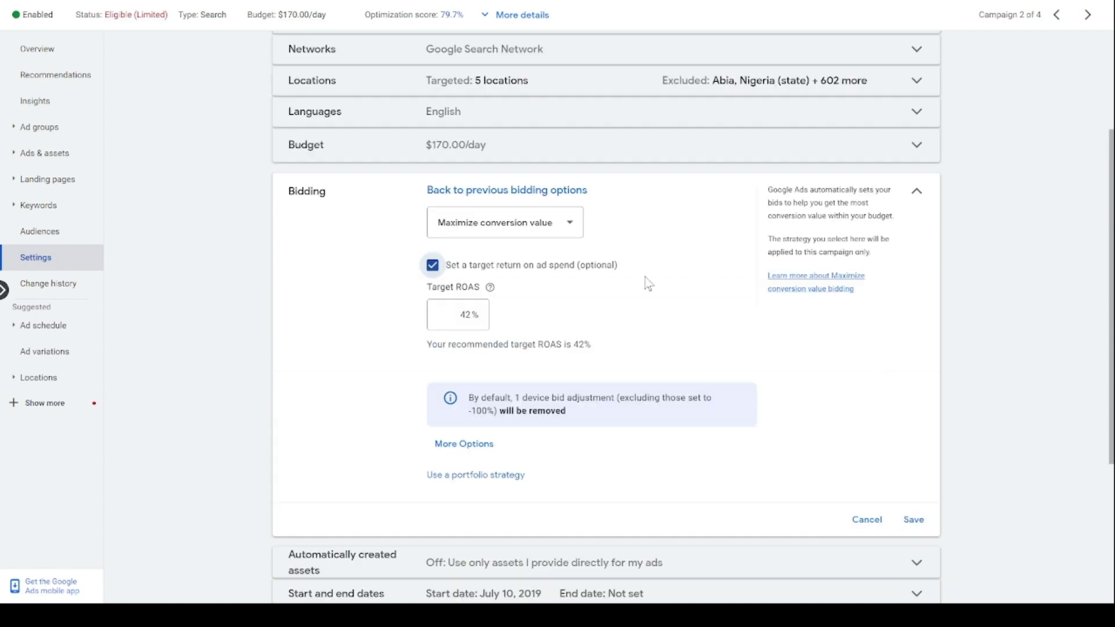